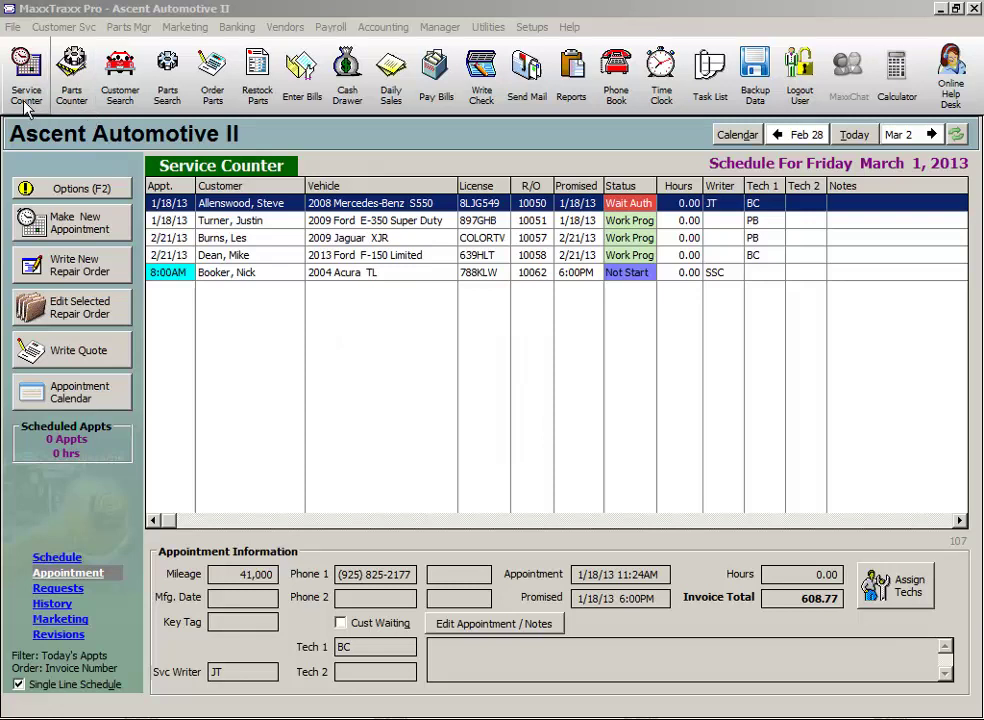
Step: Start a new customer invoice at the parts counter, searching for the customer by last name and accepting the default invoice information
click(74, 108)
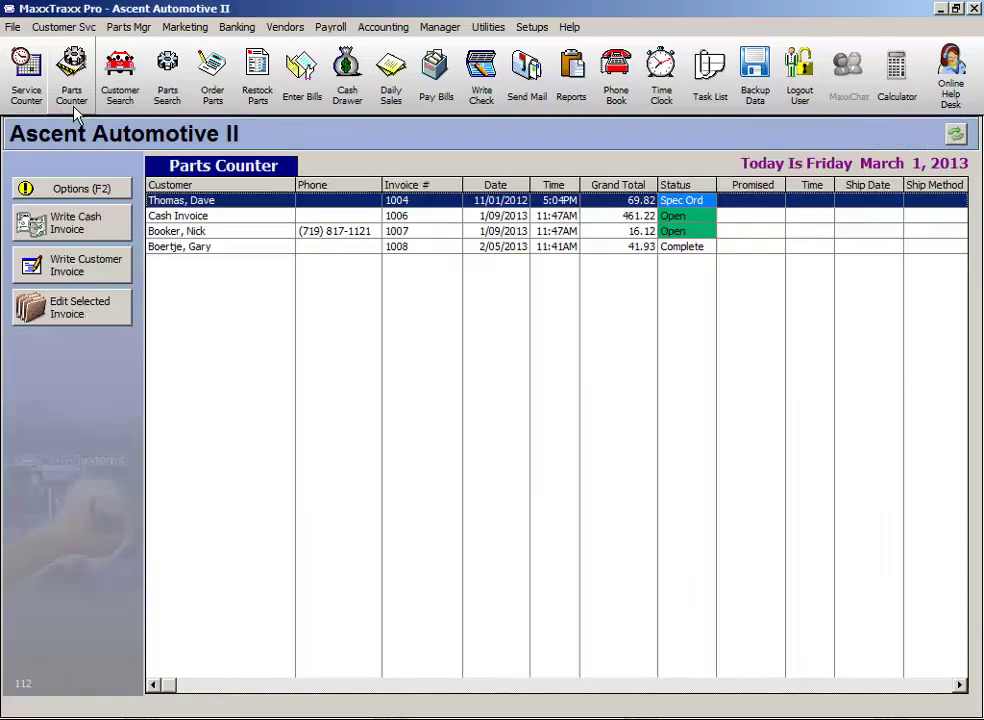
click(114, 280)
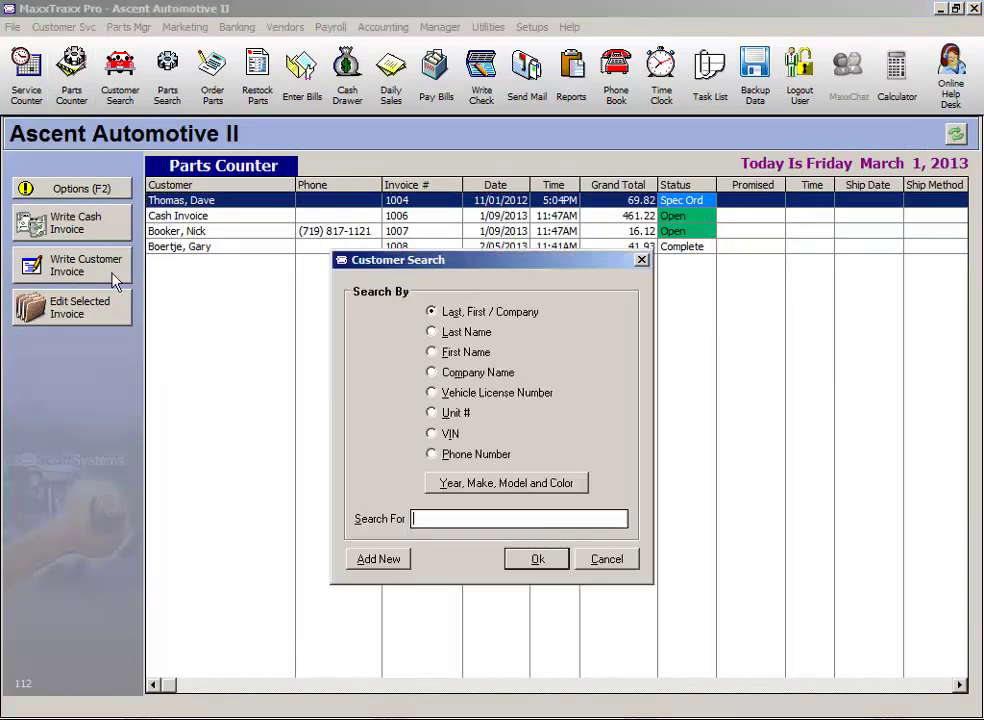
text(turn)
key(Return)
click(641, 578)
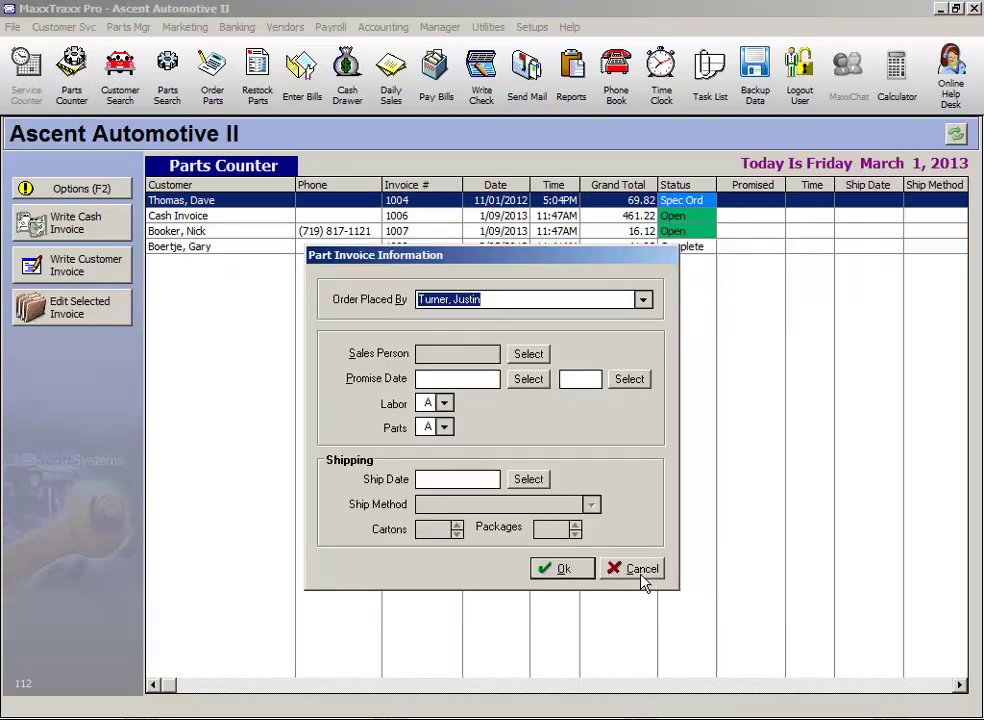
click(563, 569)
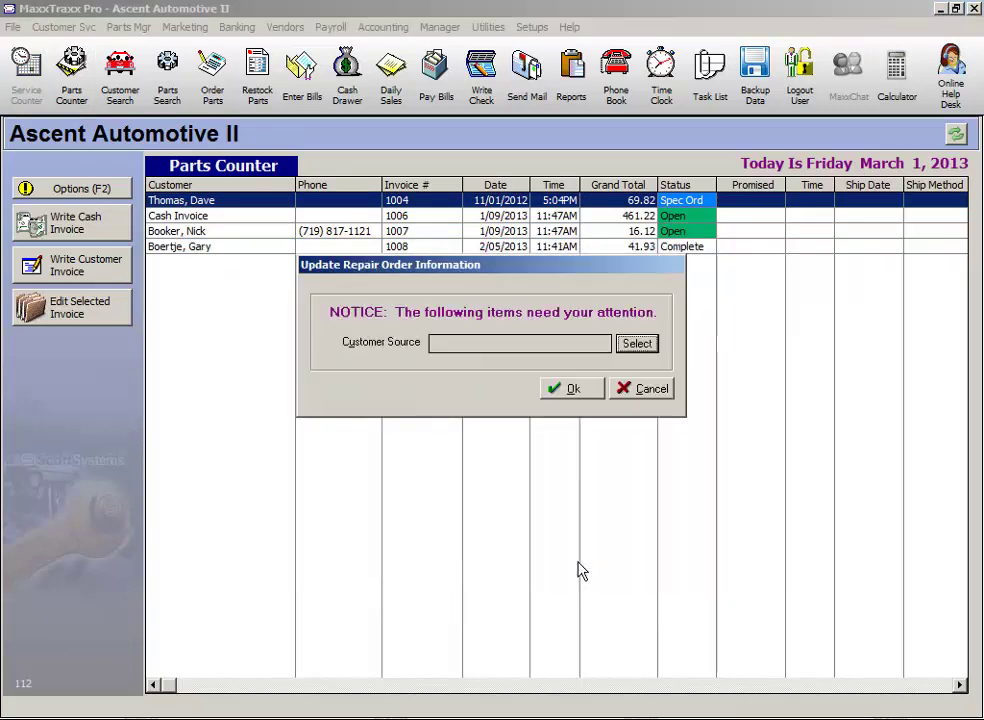
click(566, 389)
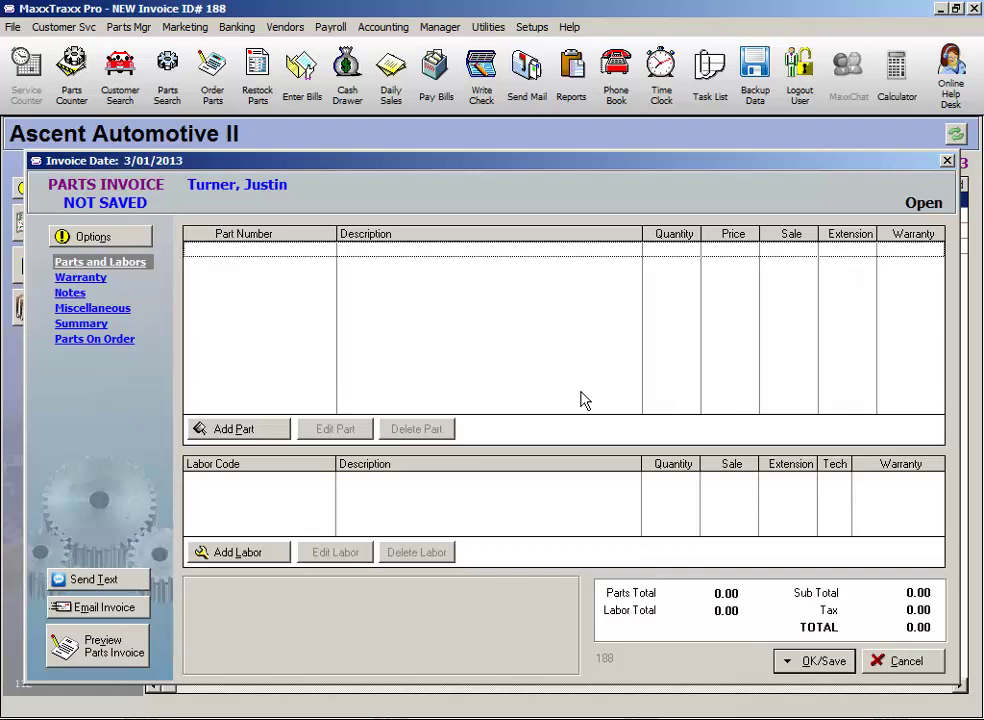
Step: Add one SA931 New Starter from the part list with its core set to not received, deposit charged
click(241, 434)
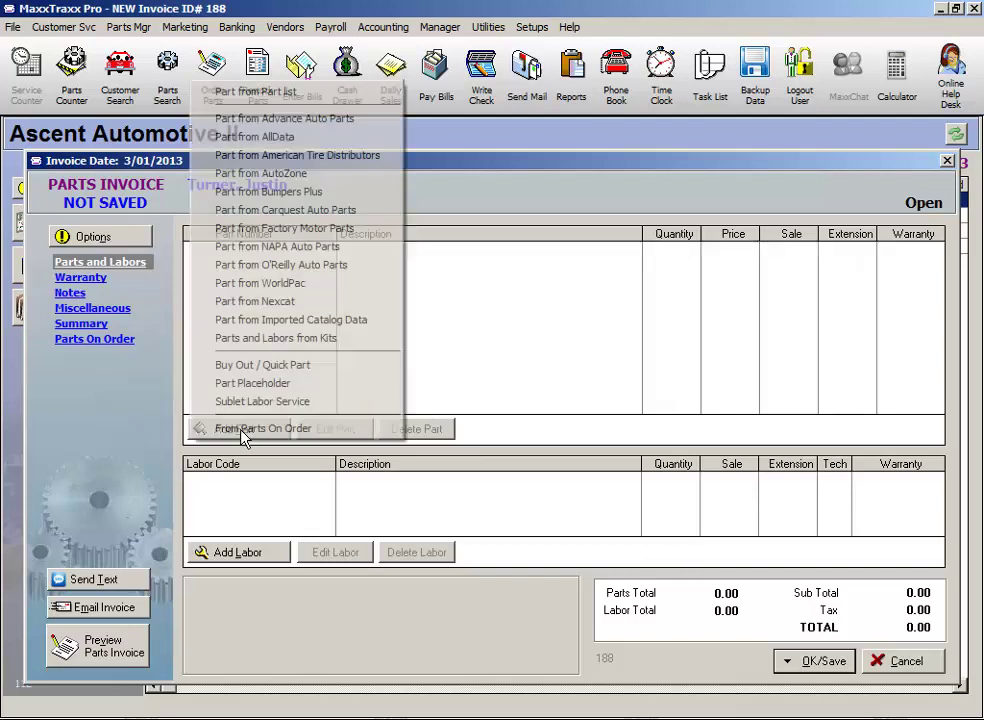
click(312, 96)
text(sa)
double_click(426, 383)
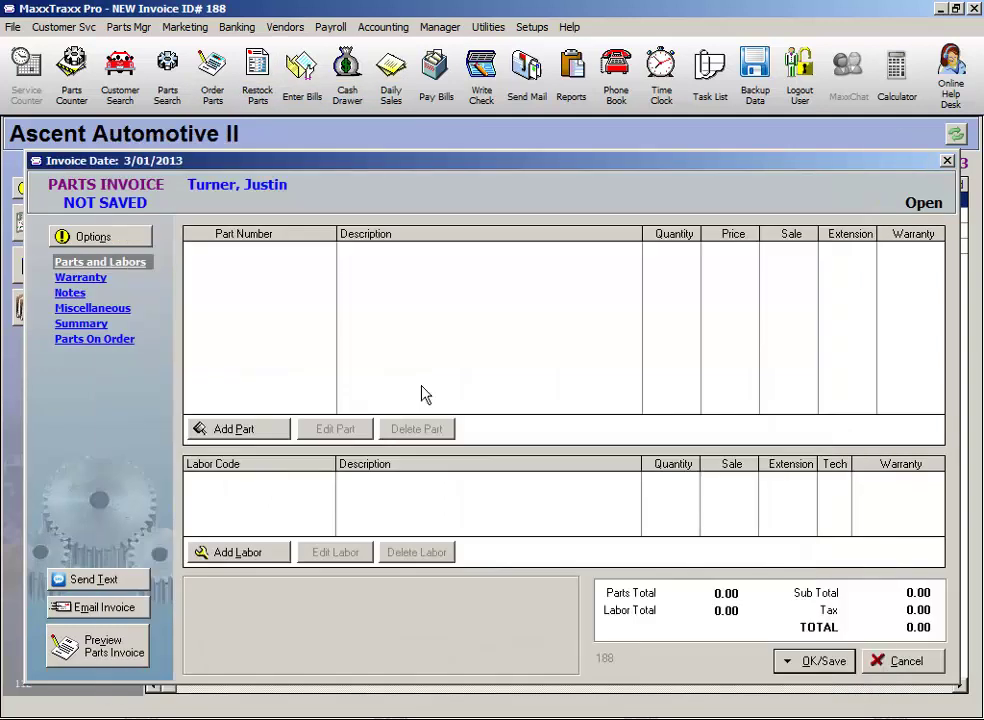
click(667, 645)
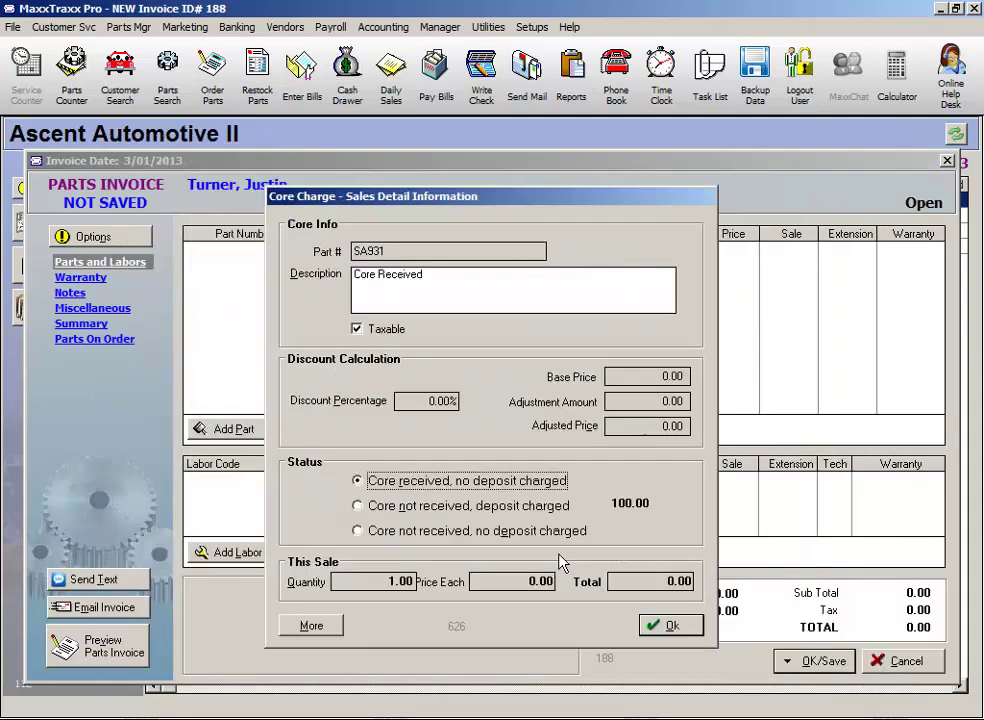
click(359, 506)
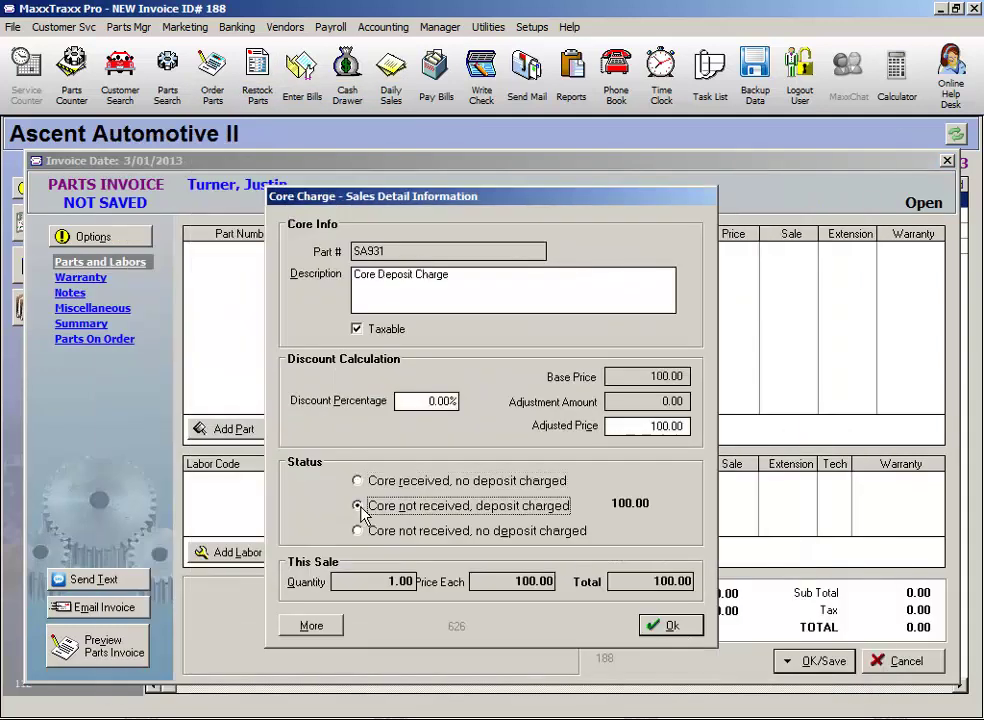
click(670, 627)
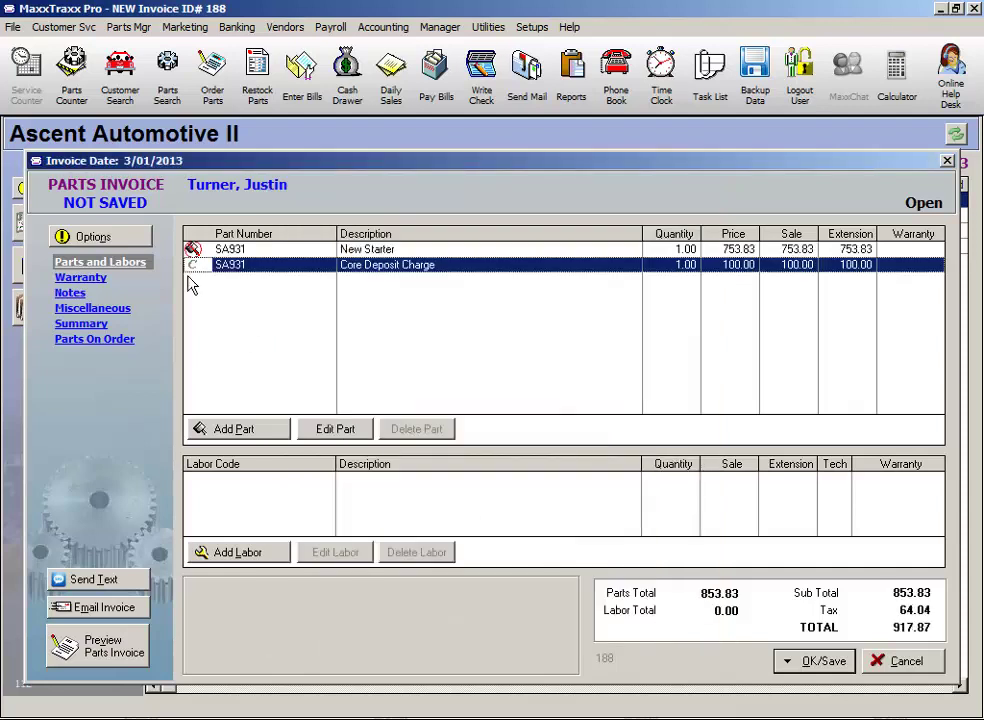
Step: Add a return of one SA931 New Starter from the part list with core received, no deposit charged, and save the invoice only
click(133, 243)
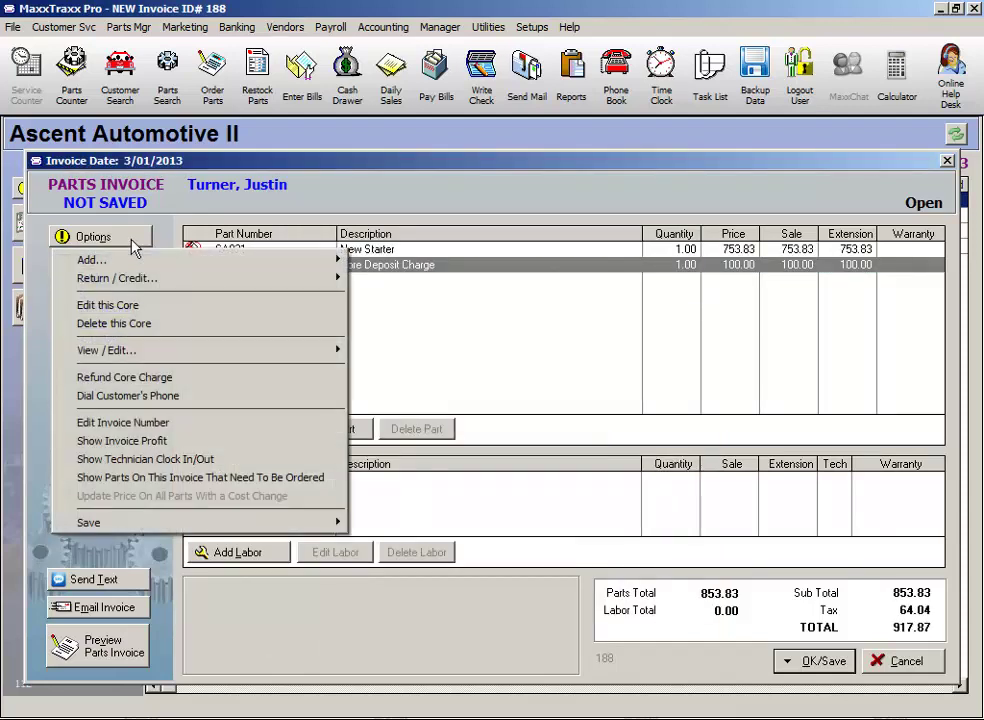
mouse_move(151, 285)
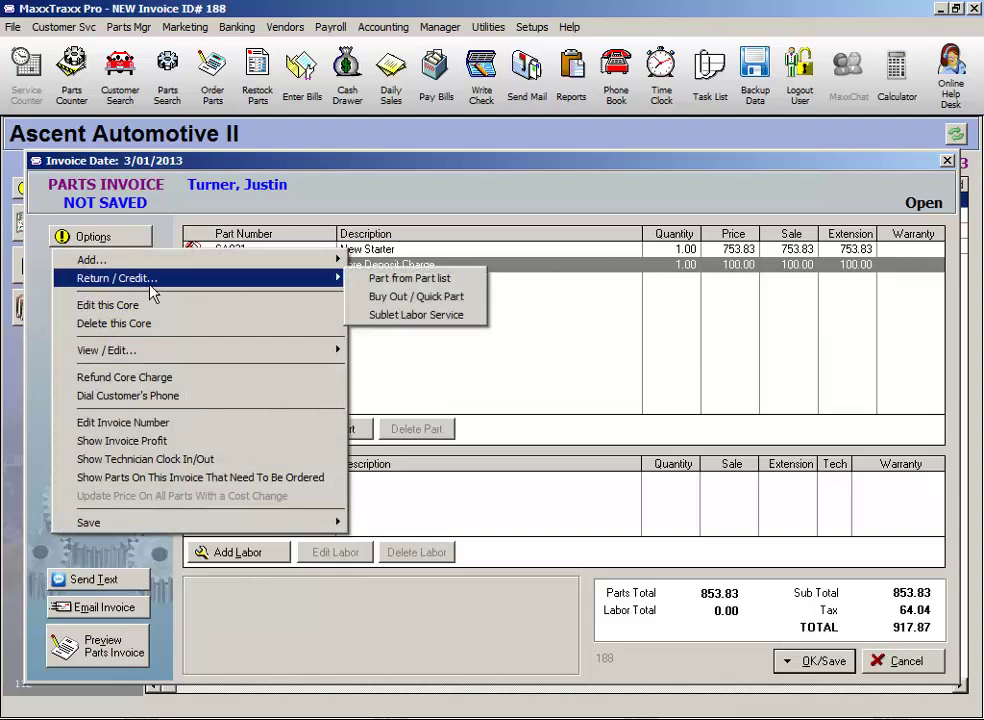
click(423, 282)
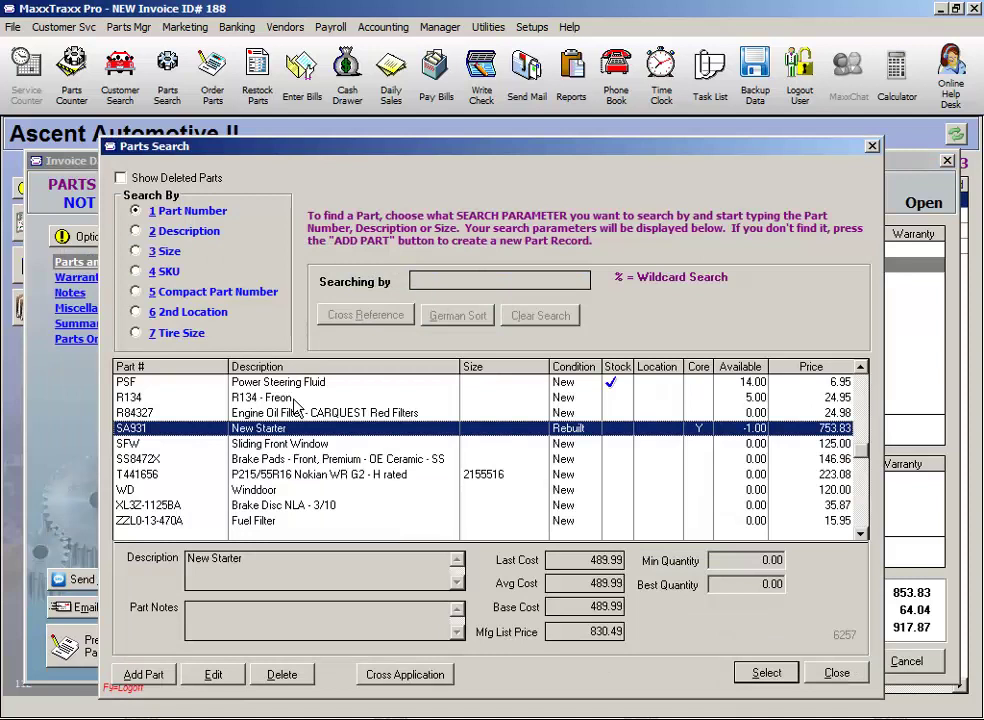
double_click(278, 432)
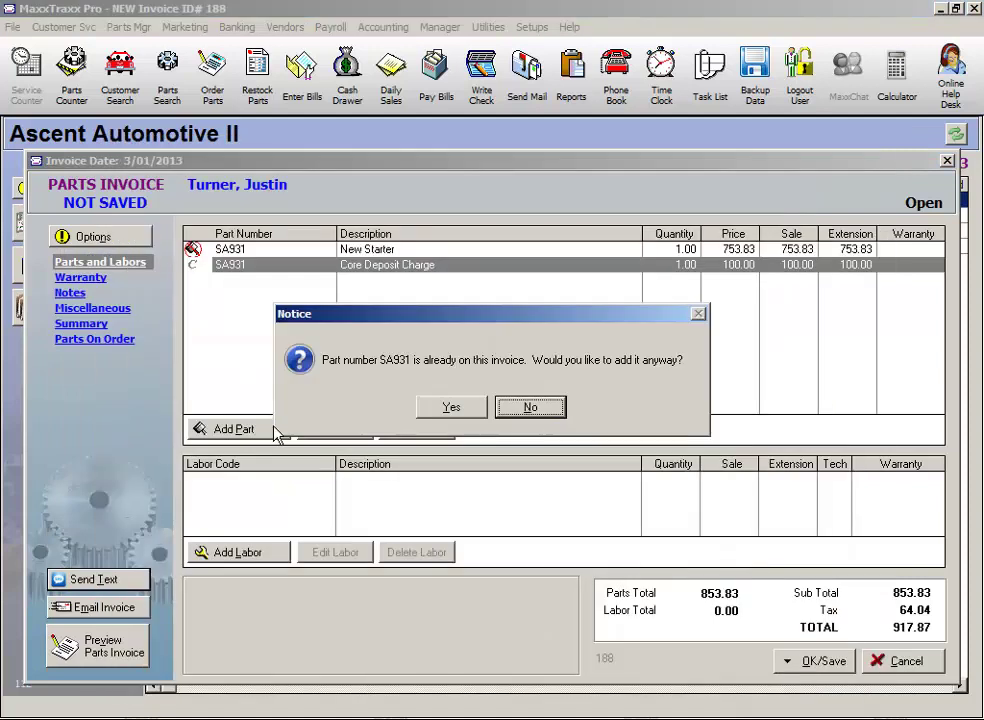
click(451, 408)
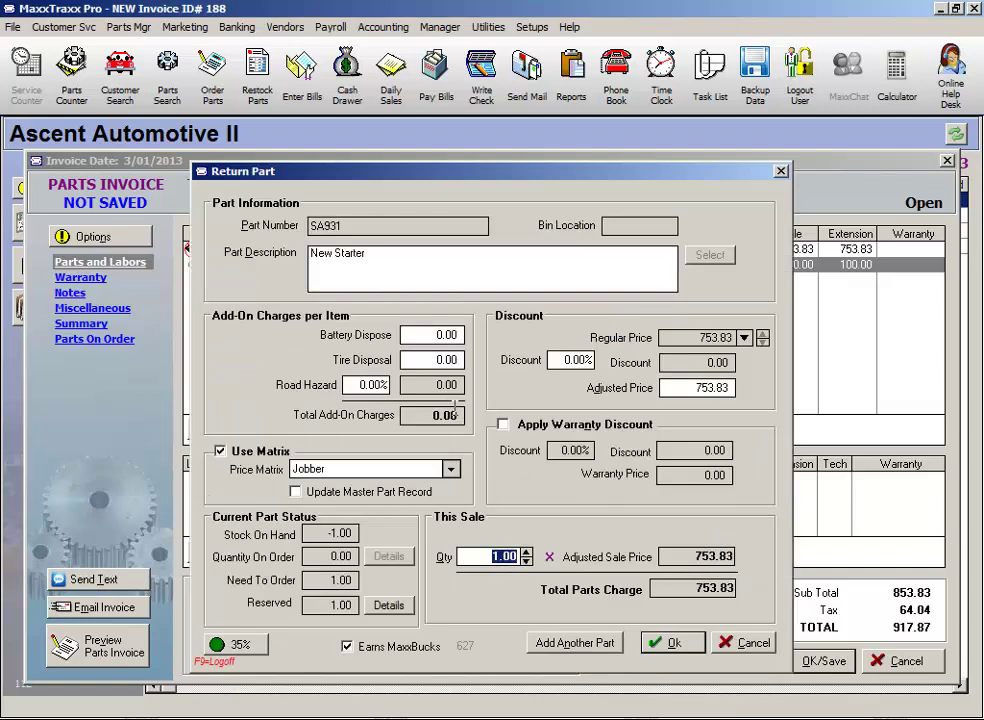
click(670, 643)
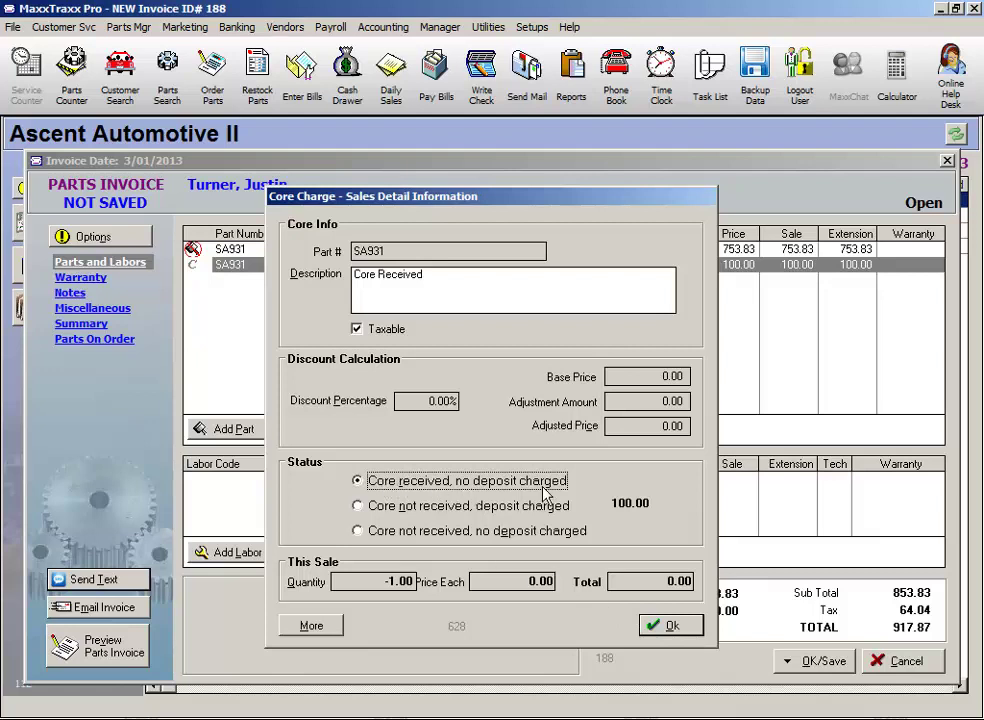
click(399, 581)
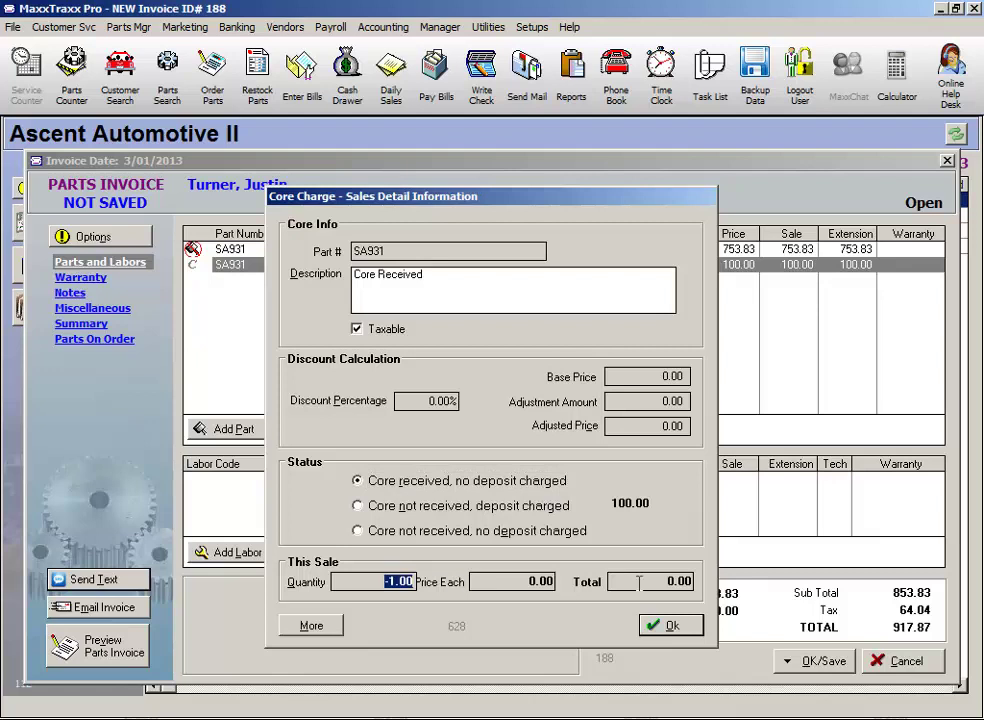
click(666, 626)
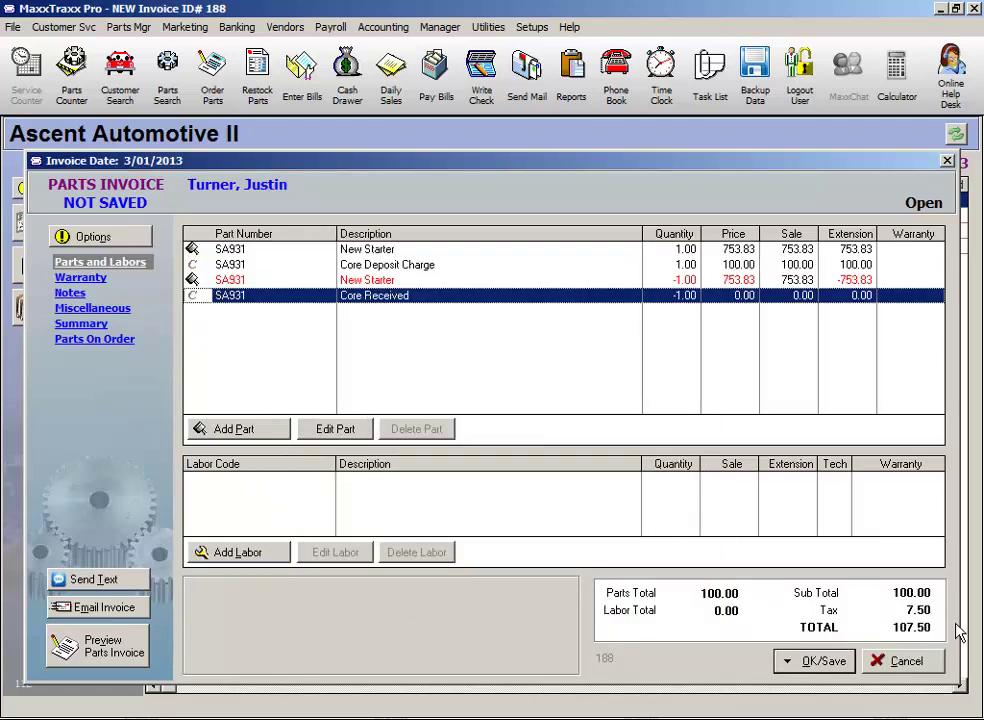
click(832, 668)
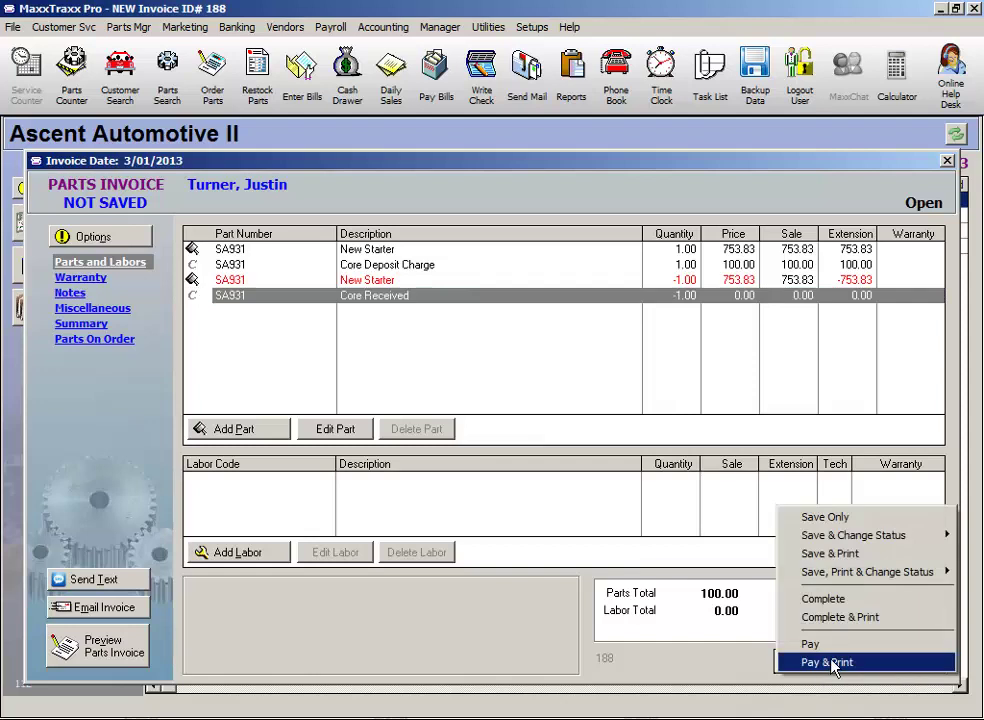
click(840, 518)
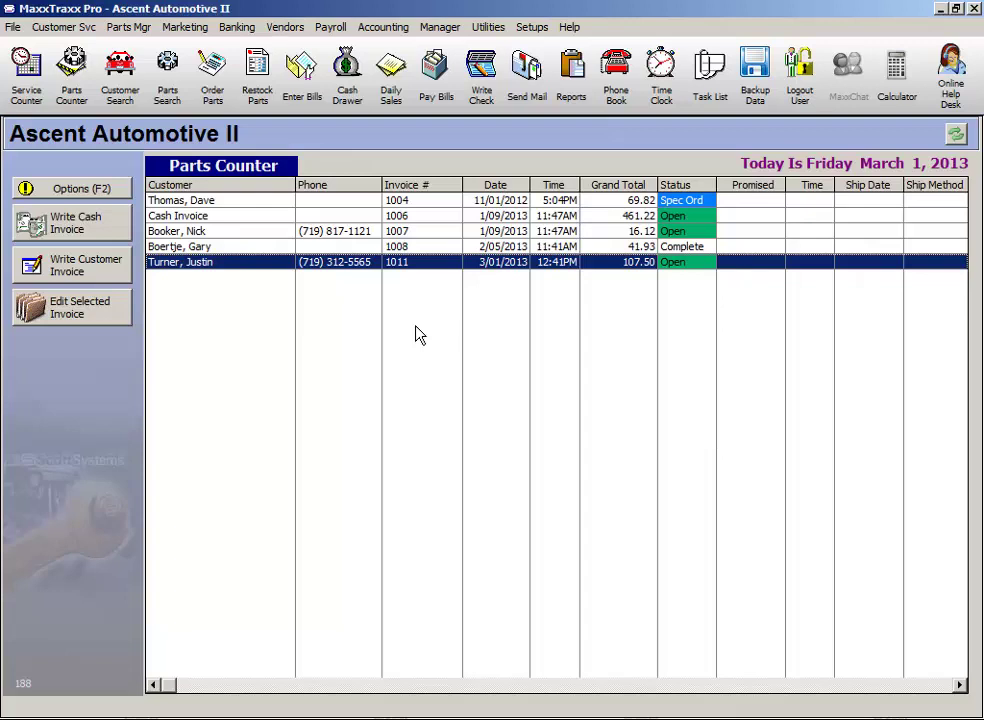
Step: Create a general journal entry with the description "Core Valuation Manual Adjustment"
click(406, 34)
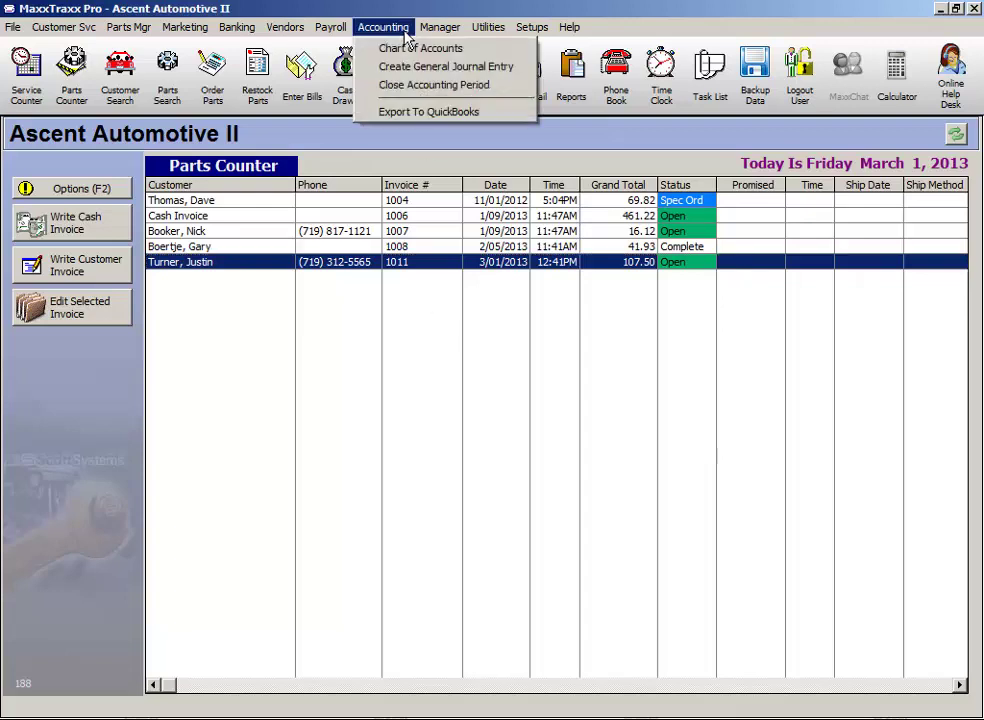
click(446, 67)
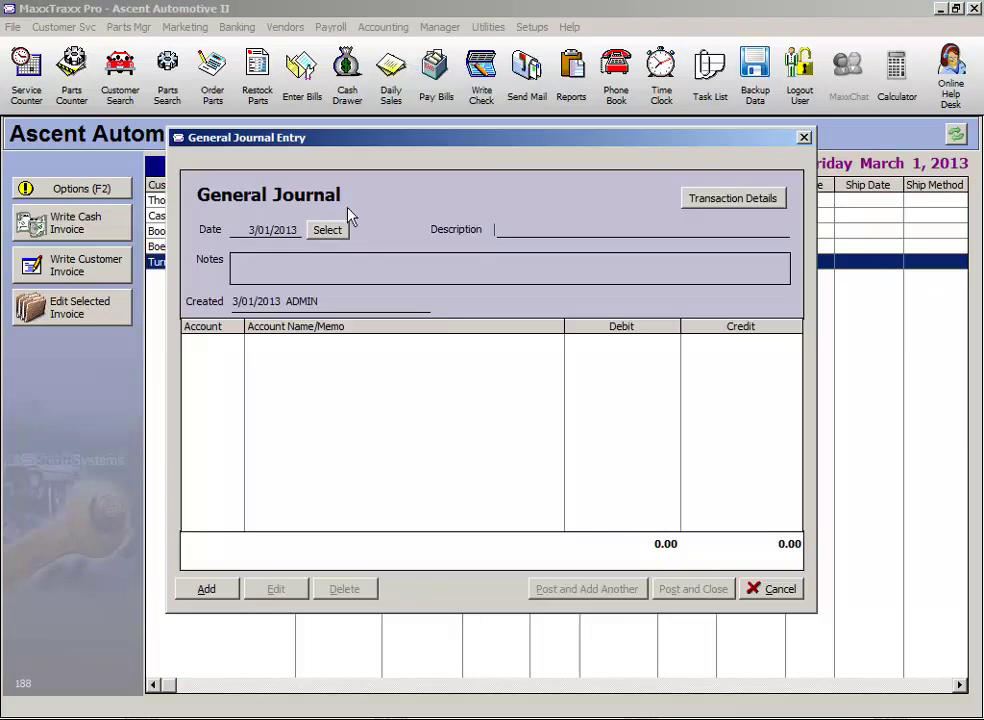
drag(241, 228, 312, 248)
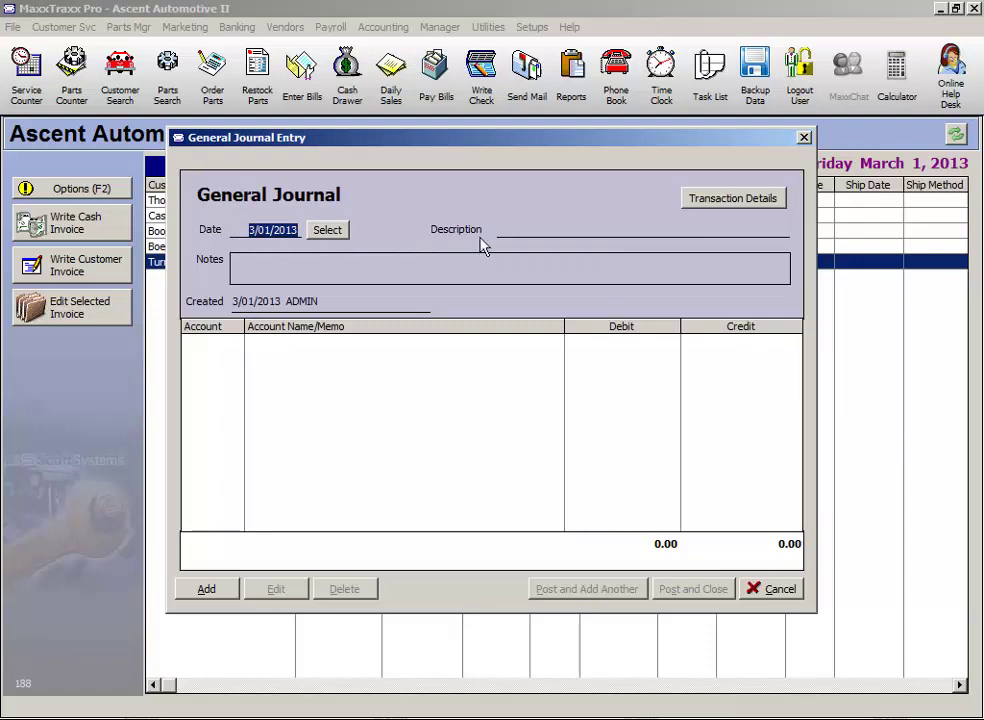
click(533, 237)
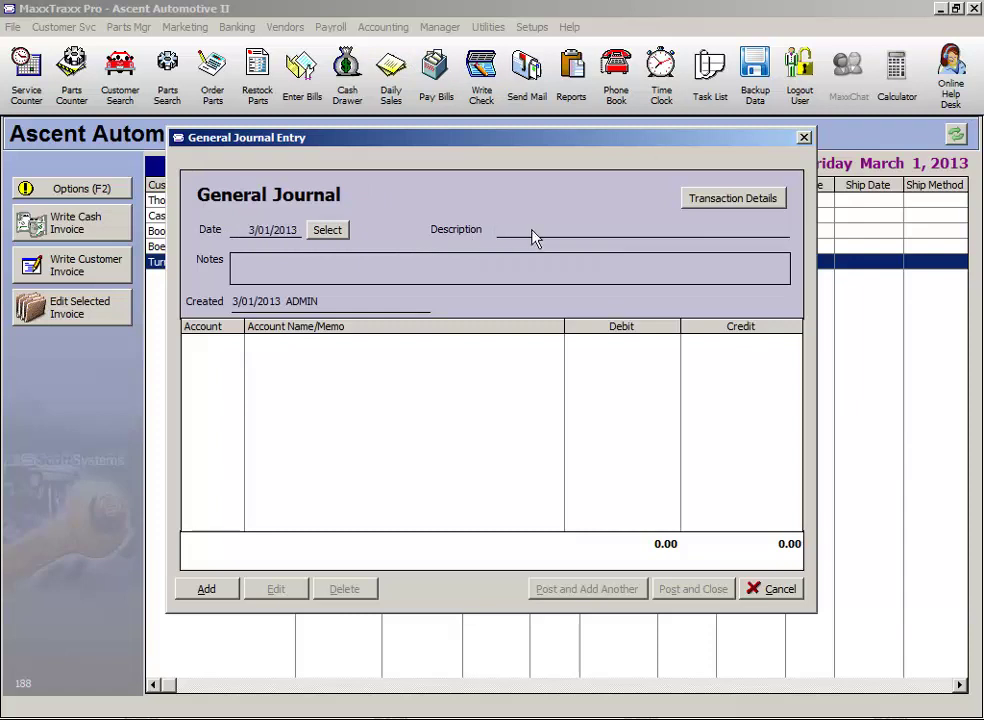
text(Core Valuation Manual Adjustment)
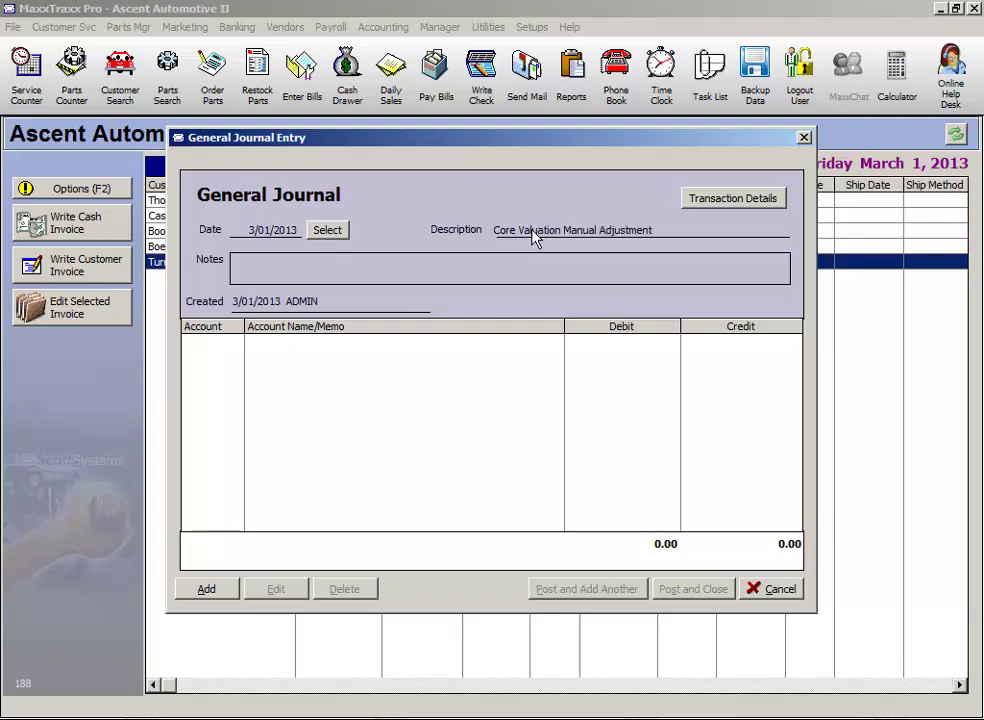
Step: Add a journal line for ledger account 13200 (Inventory, Cores) with a 100.00 decrease (credit)
click(207, 590)
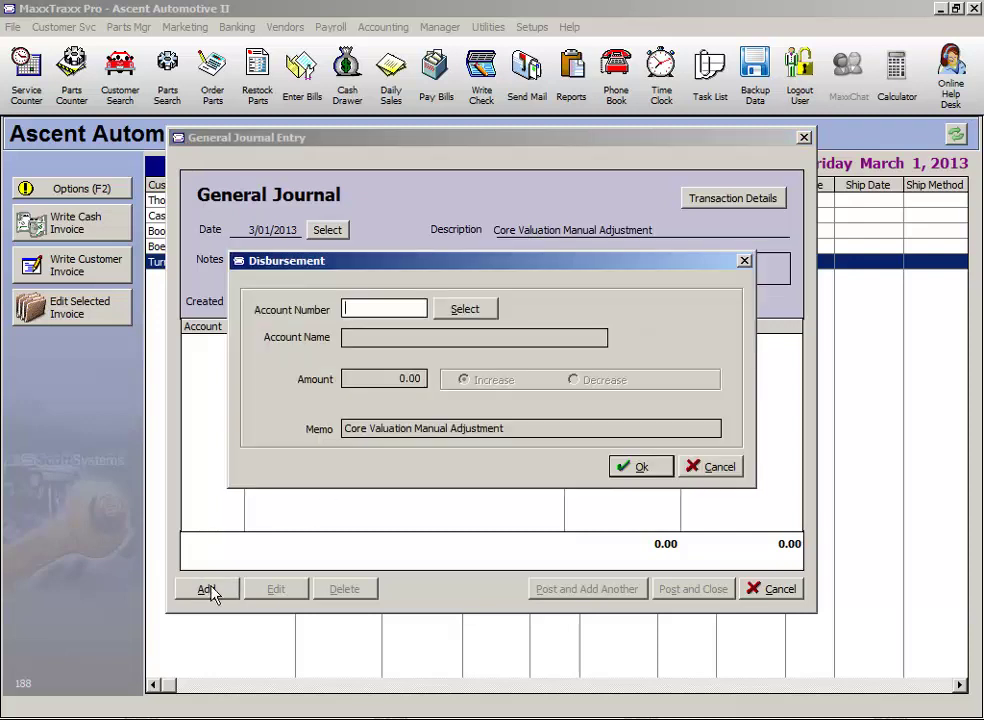
text(13200)
key(Tab)
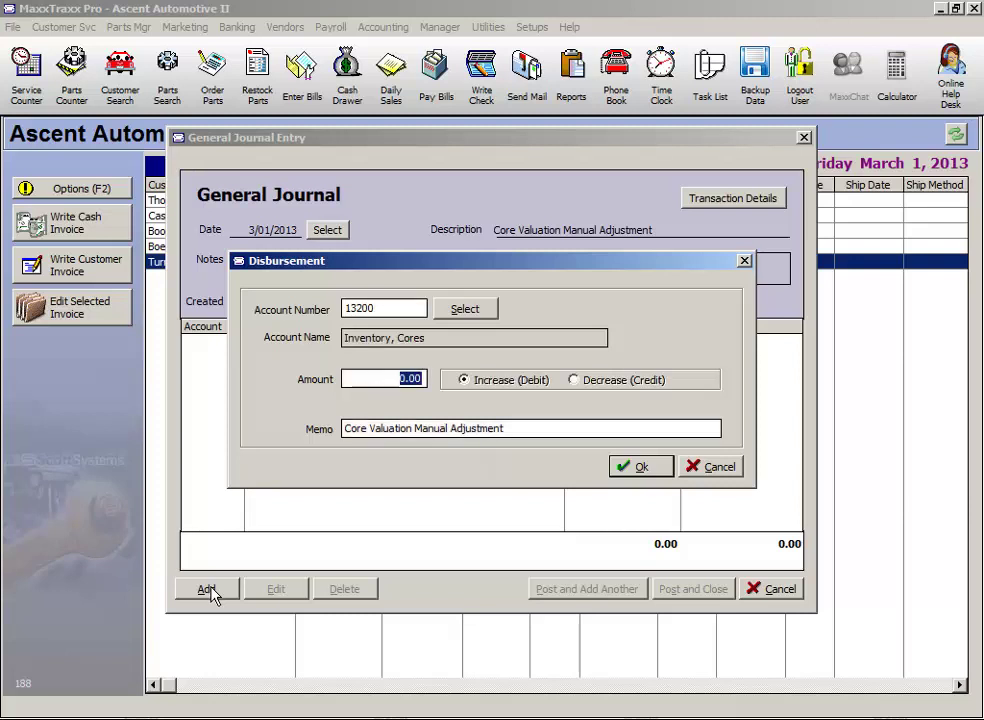
text(100)
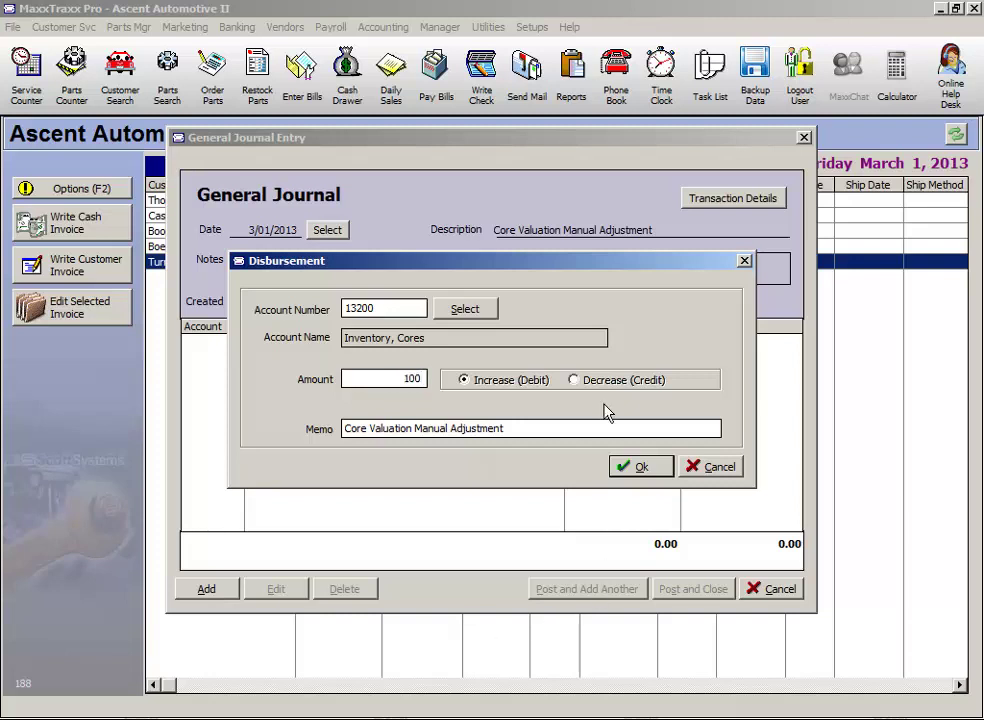
click(574, 381)
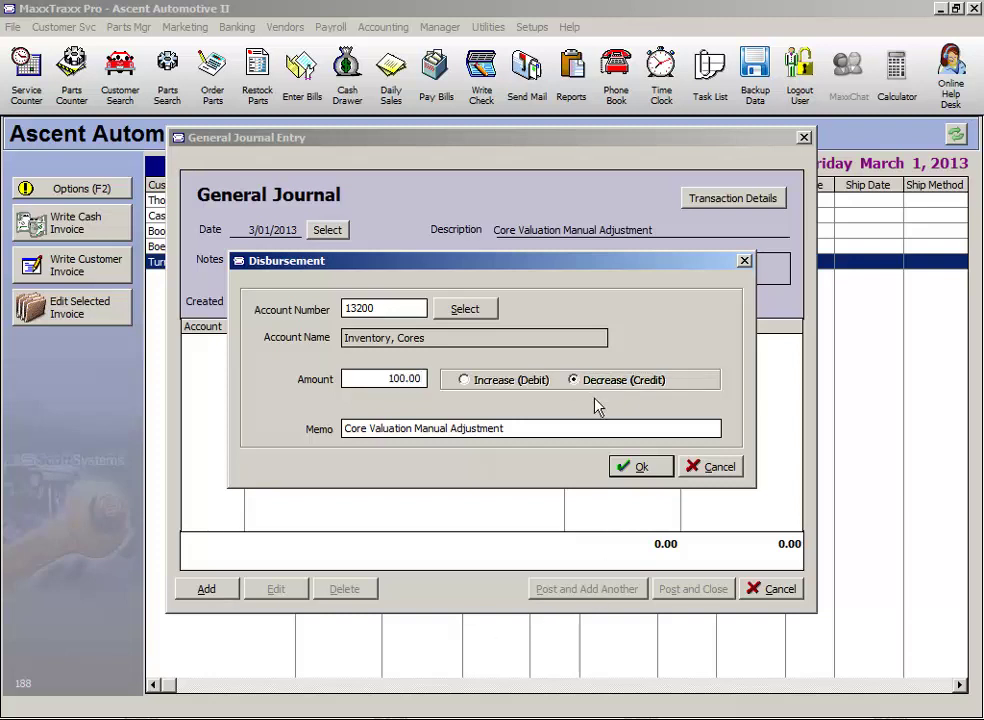
click(635, 466)
Step: Add a journal line for ledger account 50200 (COGS, Cores) with a 100.00 increase (debit), and post and close the entry
click(208, 589)
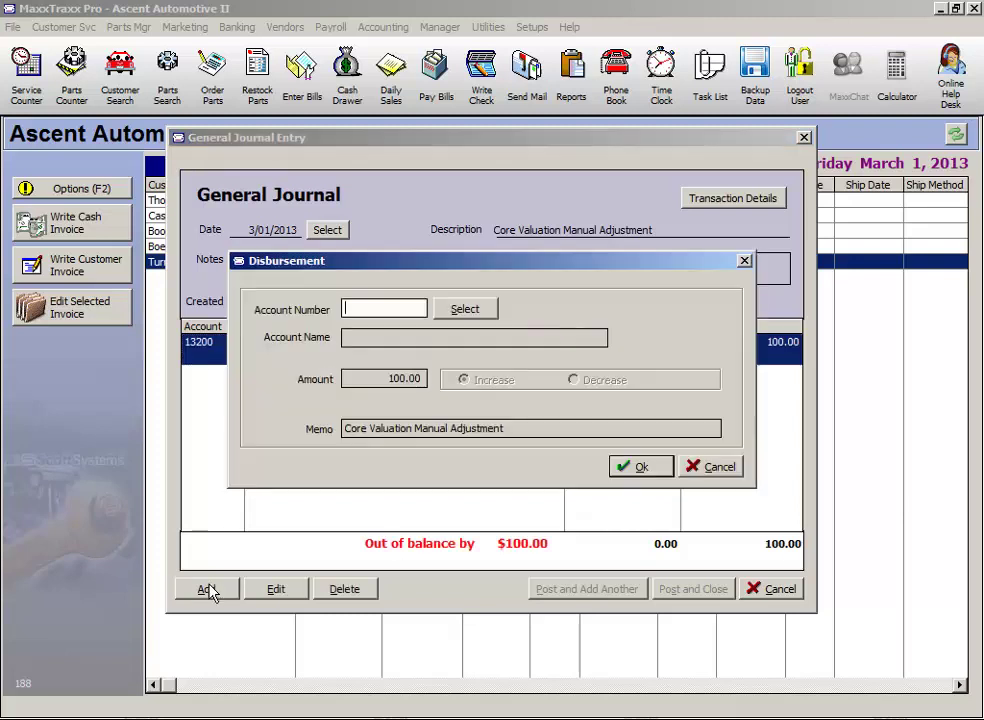
text(50200)
key(Tab)
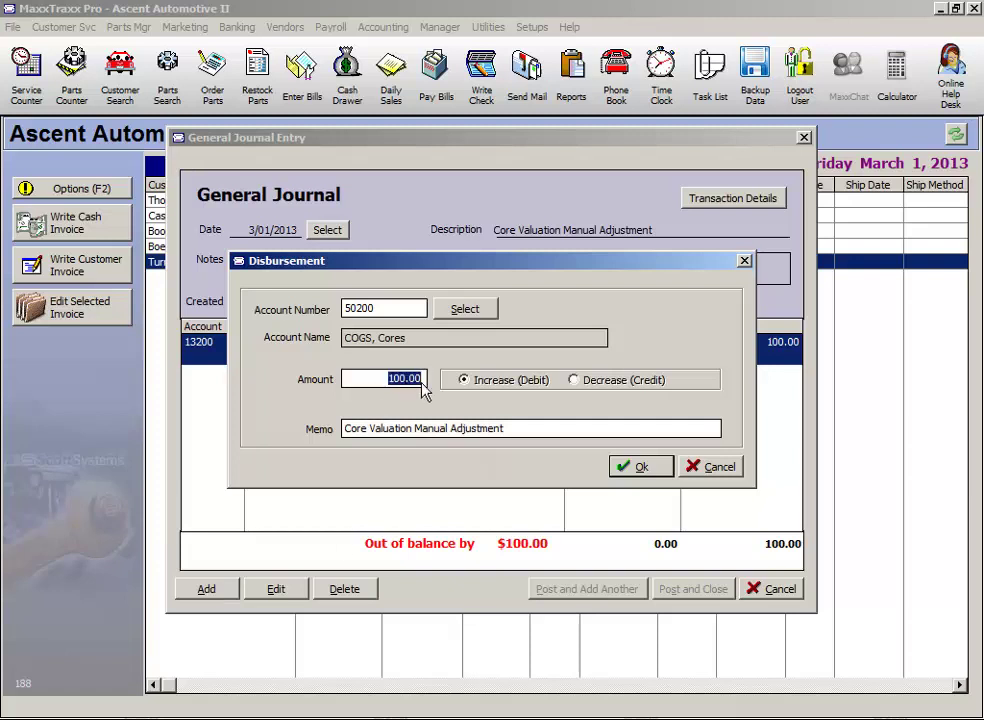
click(648, 466)
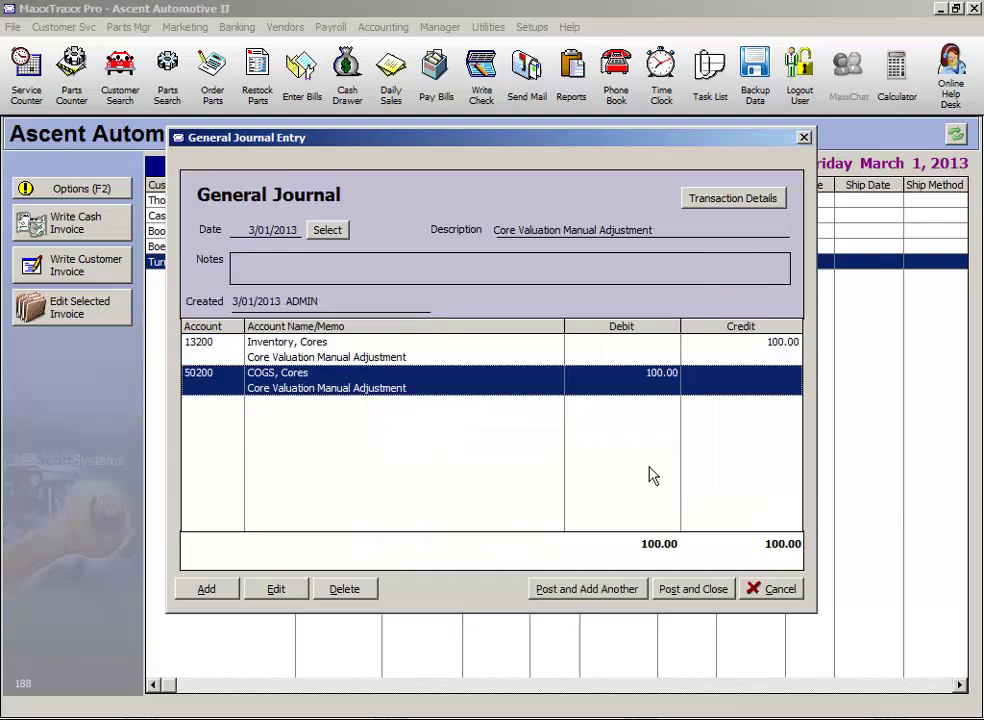
click(703, 591)
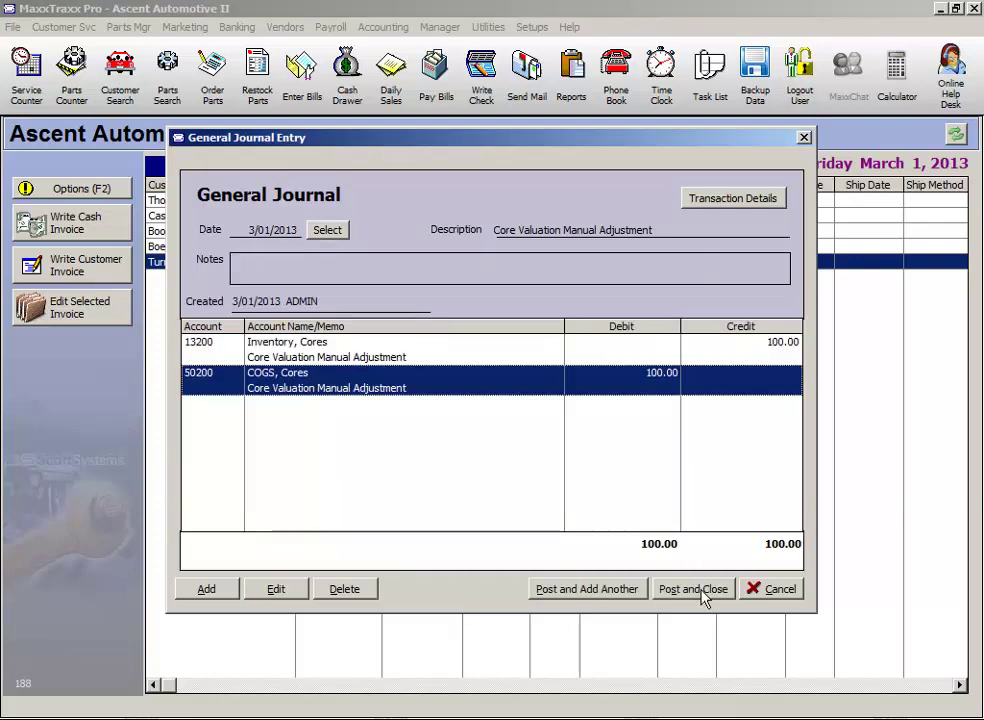